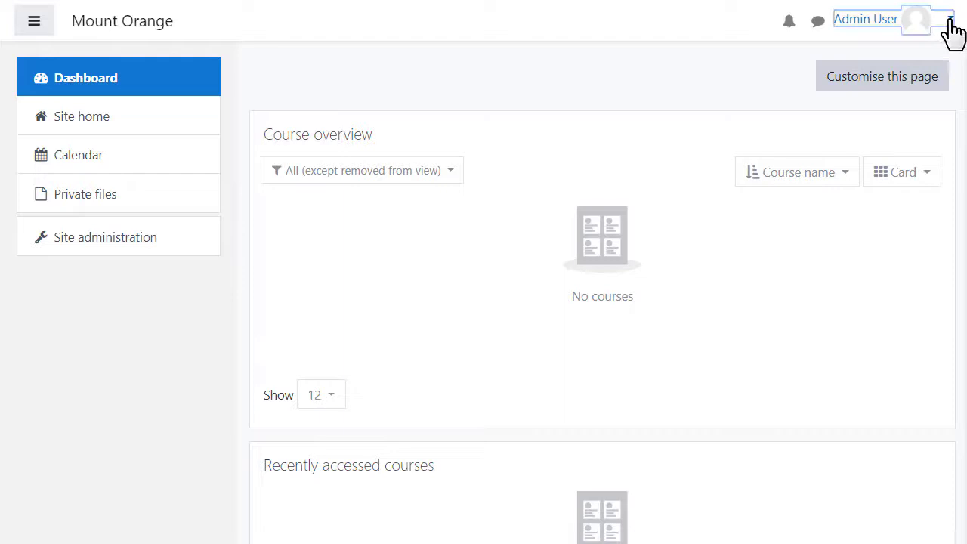
Open the Navigation settings in the Appearance section of the site administration
{"action": "left_click", "coordinate": [949, 23]}
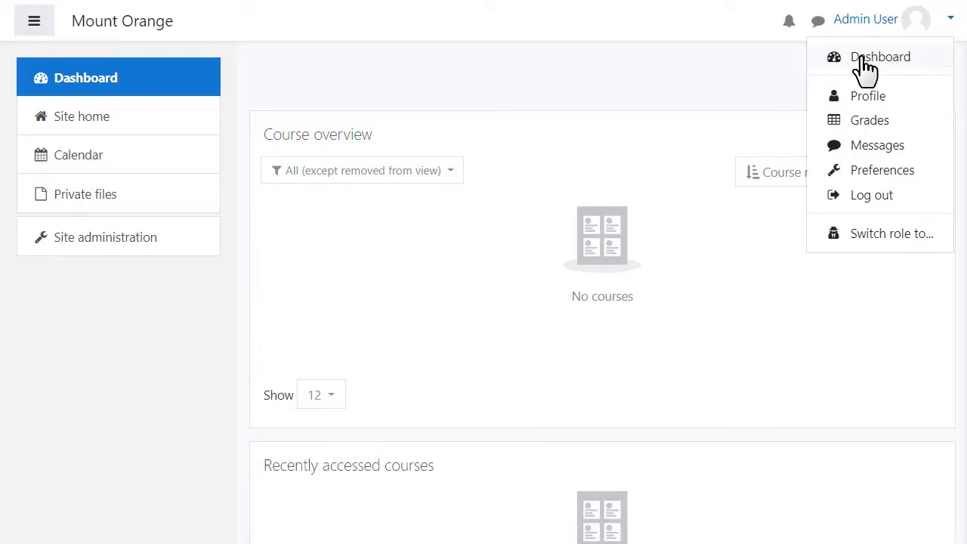
{"action": "key", "text": "Escape"}
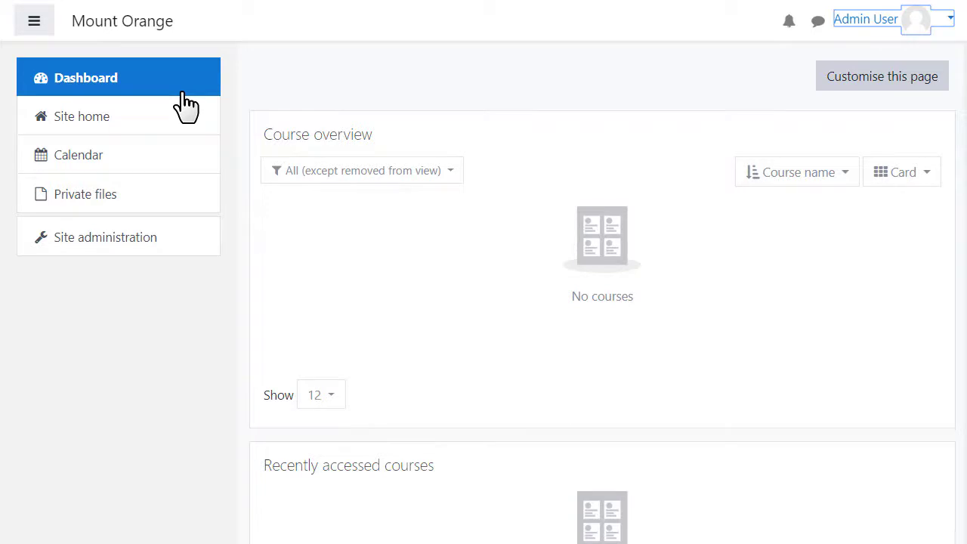
{"action": "left_click", "coordinate": [132, 246]}
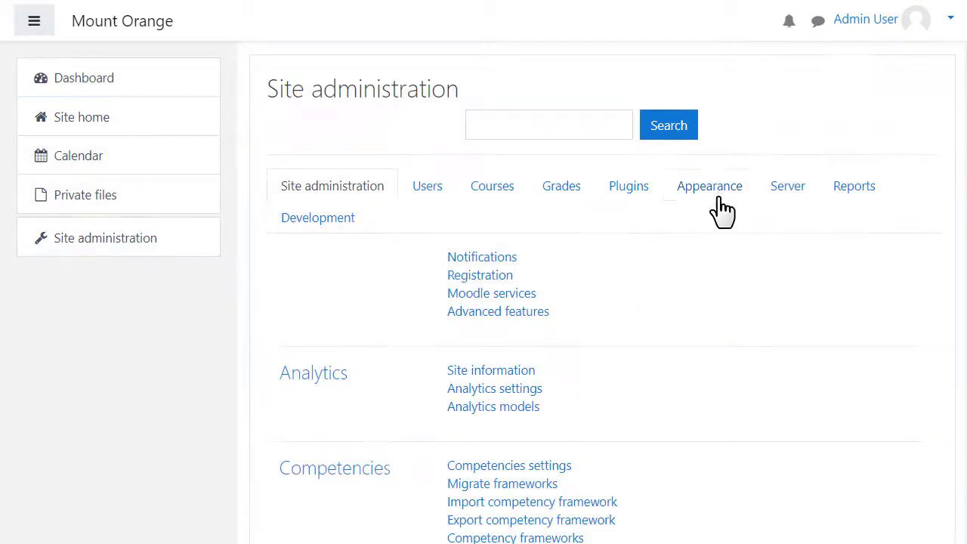
{"action": "left_click", "coordinate": [719, 198]}
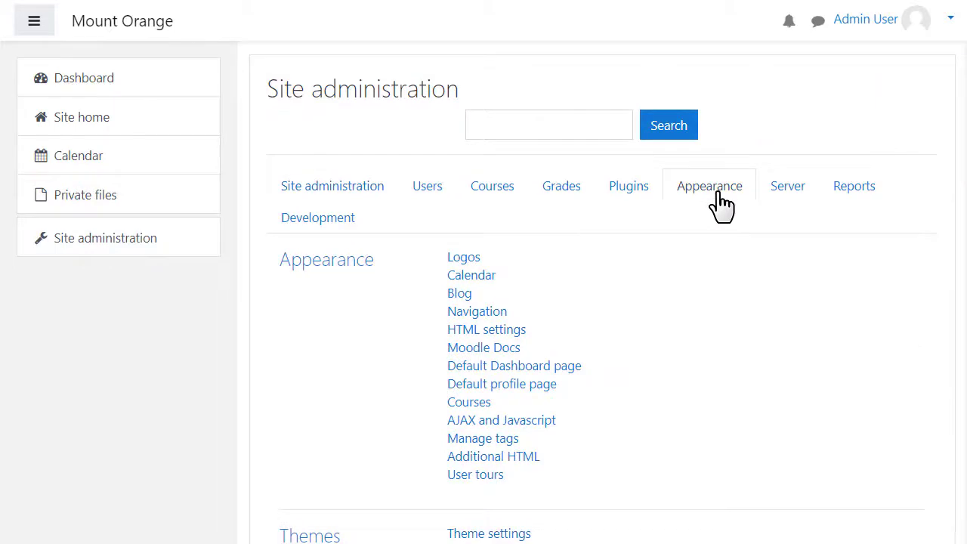
{"action": "left_click", "coordinate": [491, 316]}
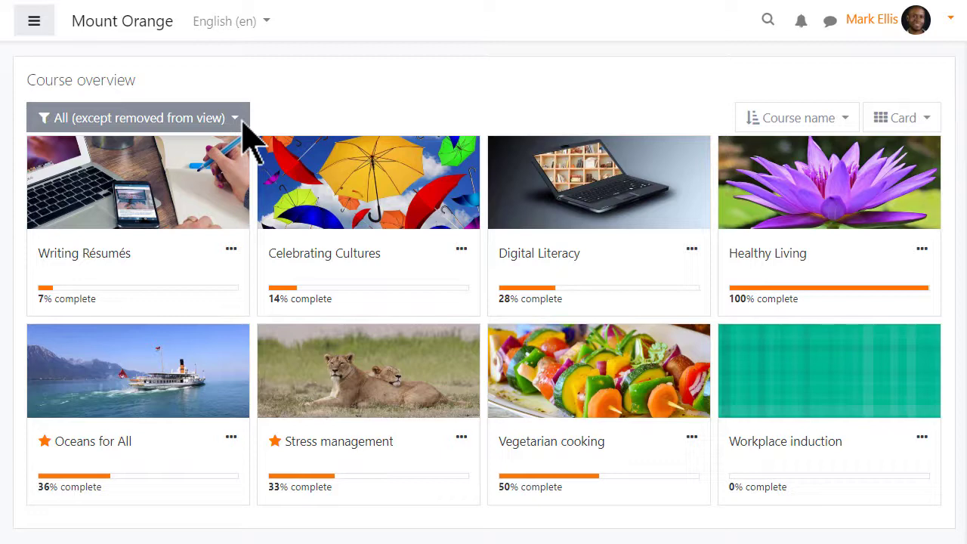
Star the Writing Résumés course and filter the course overview to Starred courses
{"action": "left_click", "coordinate": [234, 123]}
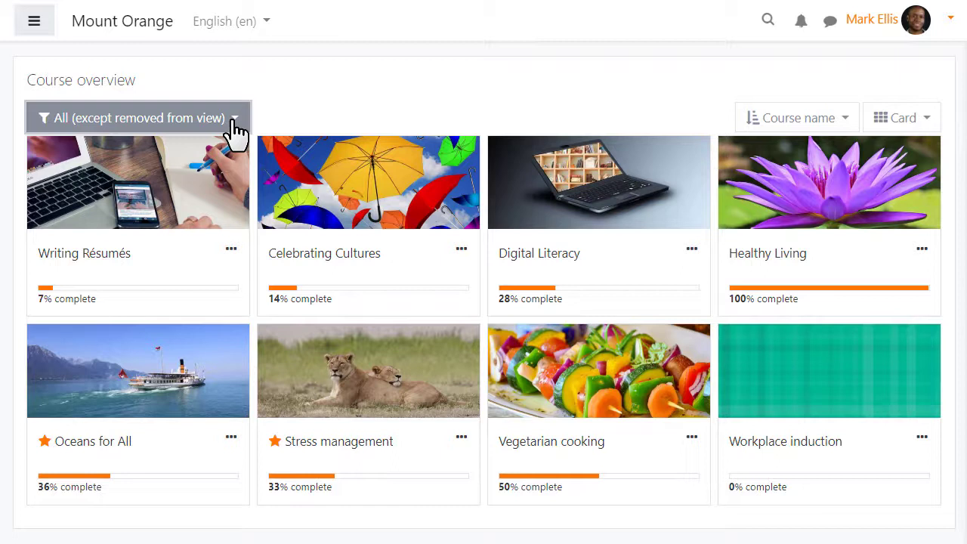
{"action": "left_click", "coordinate": [233, 128]}
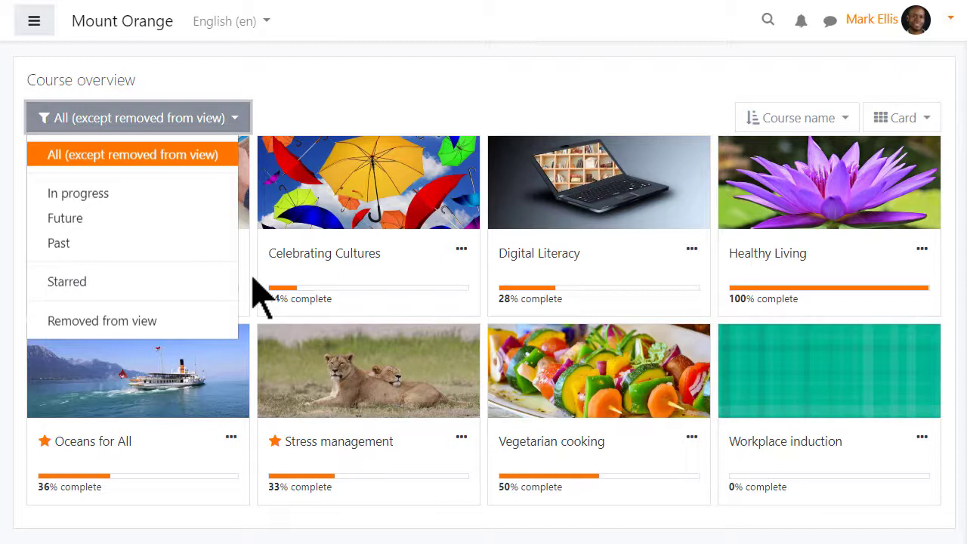
{"action": "left_click", "coordinate": [228, 249]}
{"action": "left_click", "coordinate": [230, 249]}
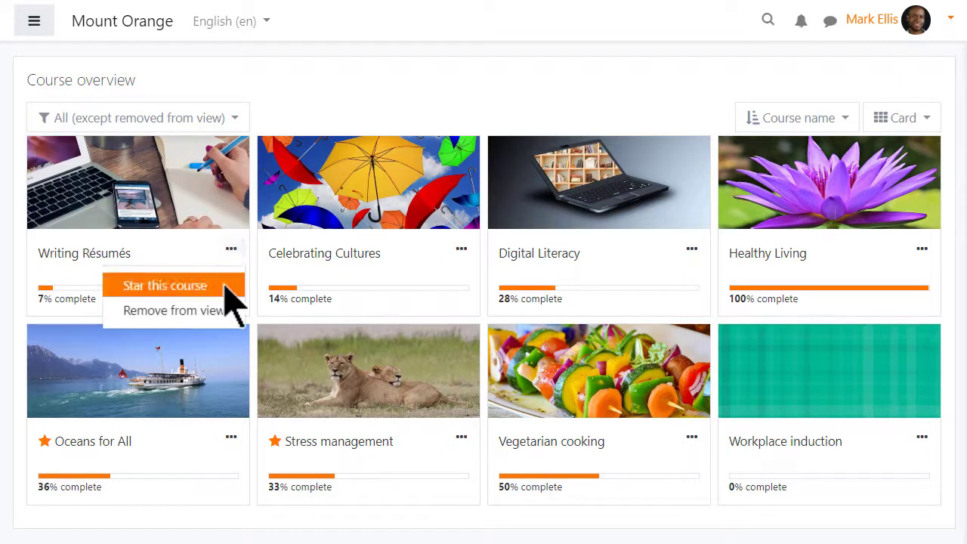
{"action": "left_click", "coordinate": [227, 287]}
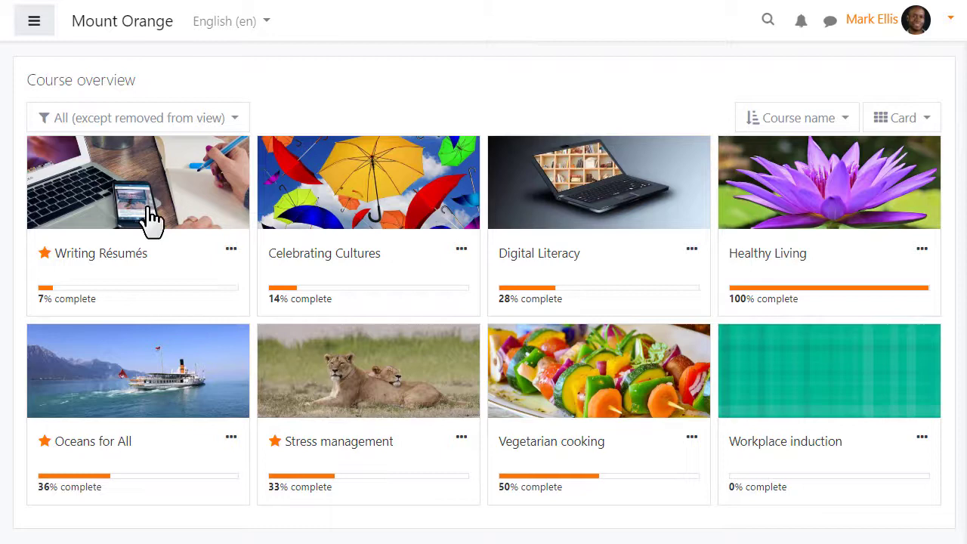
{"action": "left_click", "coordinate": [147, 119]}
{"action": "left_click", "coordinate": [67, 281]}
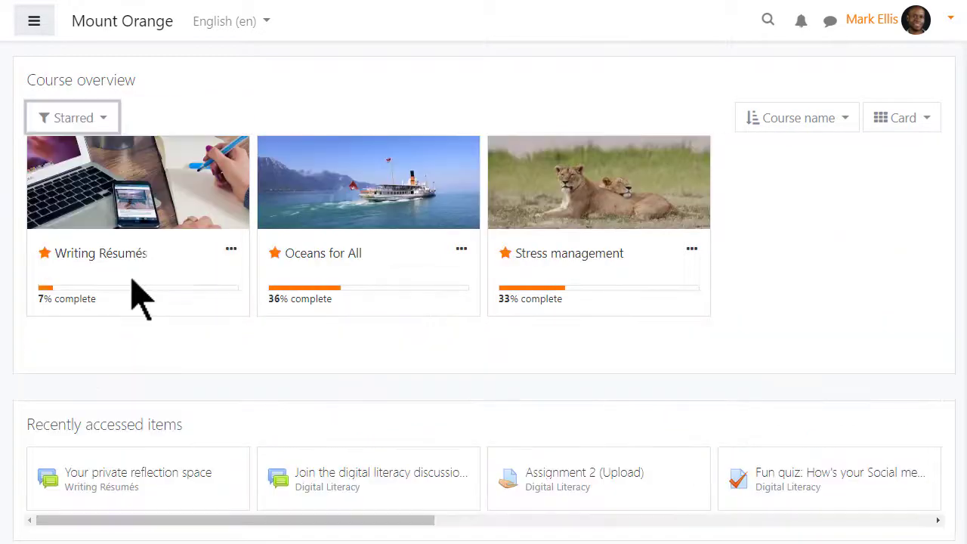
Remove the Writing Résumés course from view and filter the course overview to courses removed from view
{"action": "left_click", "coordinate": [232, 248]}
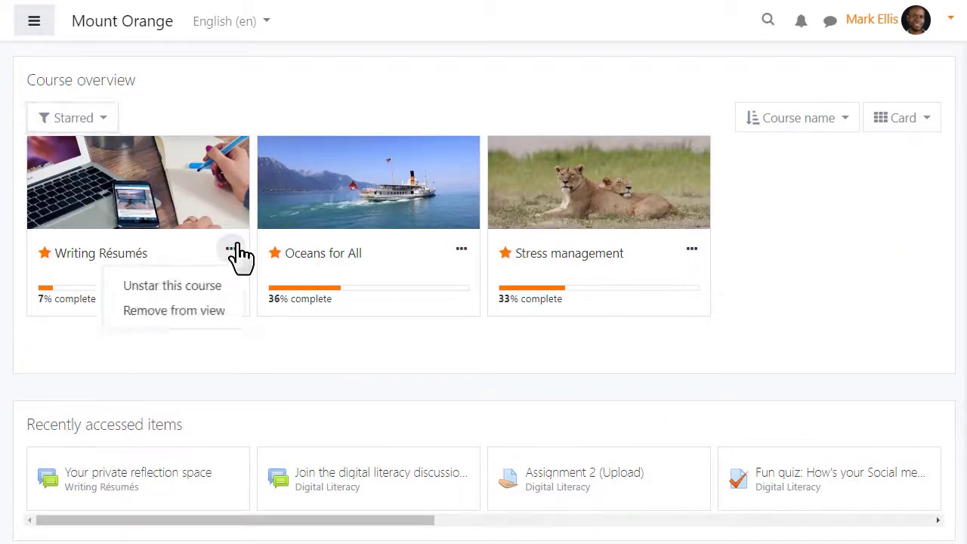
{"action": "left_click", "coordinate": [225, 318]}
{"action": "left_click", "coordinate": [234, 121]}
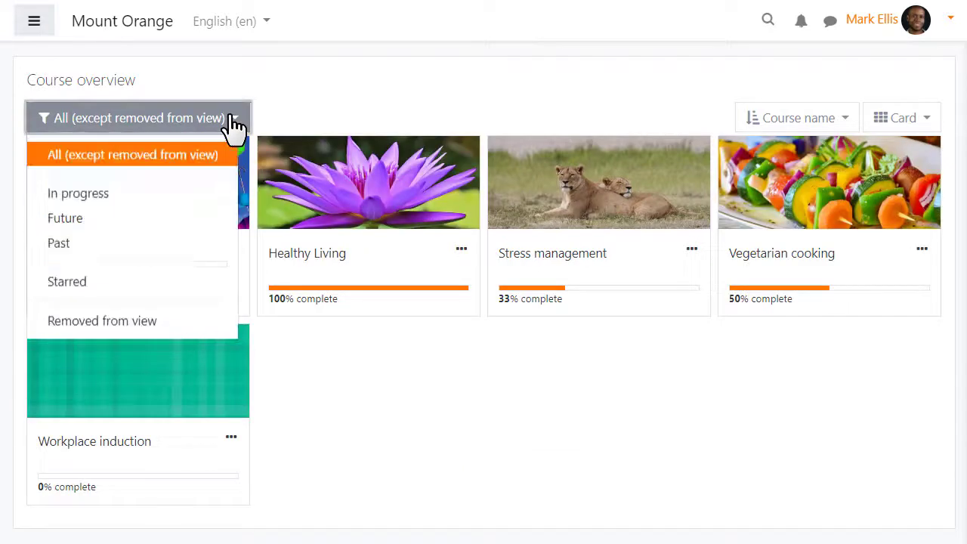
{"action": "left_click", "coordinate": [210, 320]}
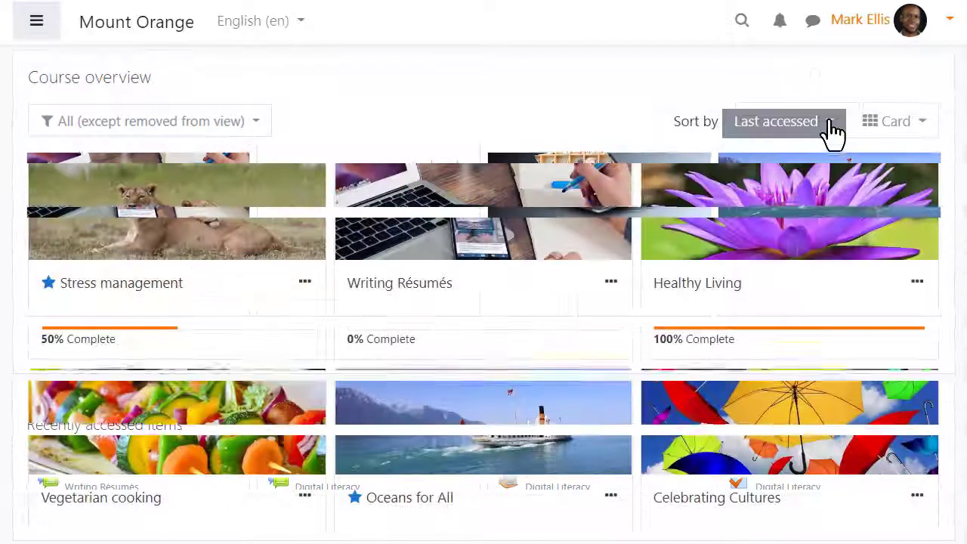
Check the course overview's sort options and display the courses in the List and Summary layouts
{"action": "left_click", "coordinate": [831, 130]}
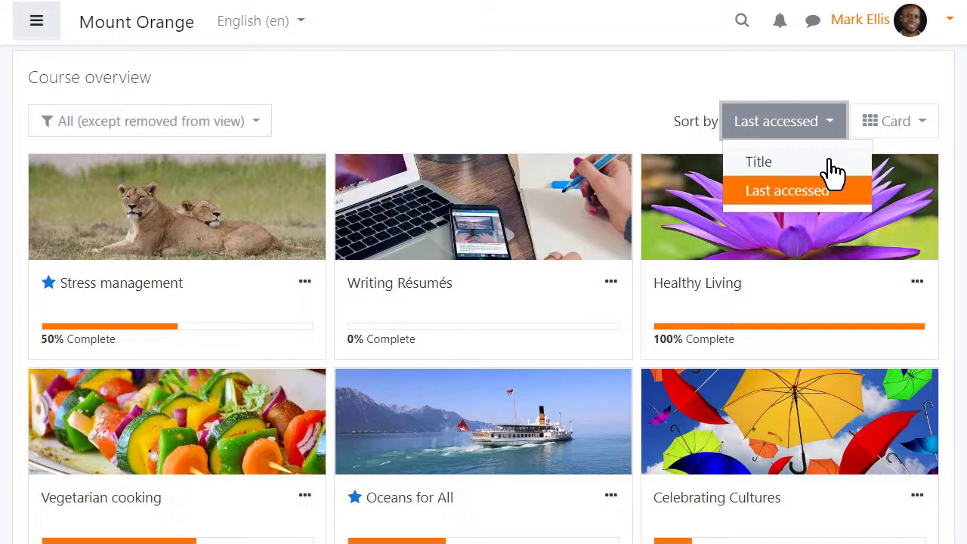
{"action": "key", "text": "Escape"}
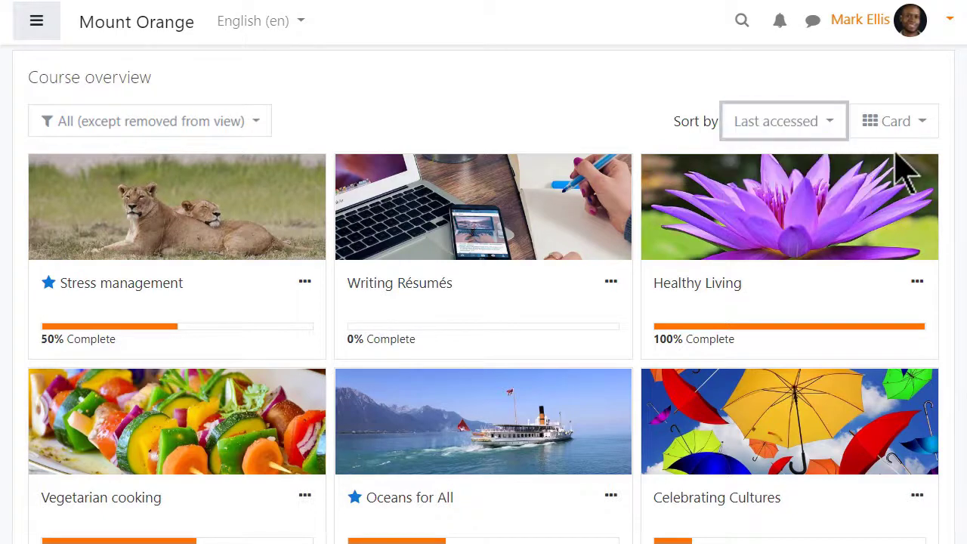
{"action": "left_click", "coordinate": [928, 130]}
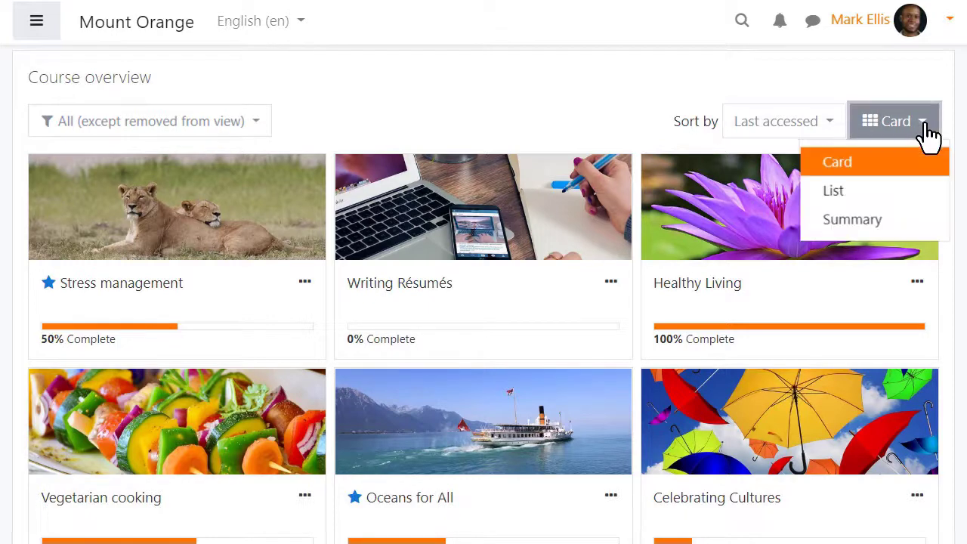
{"action": "left_click", "coordinate": [931, 193]}
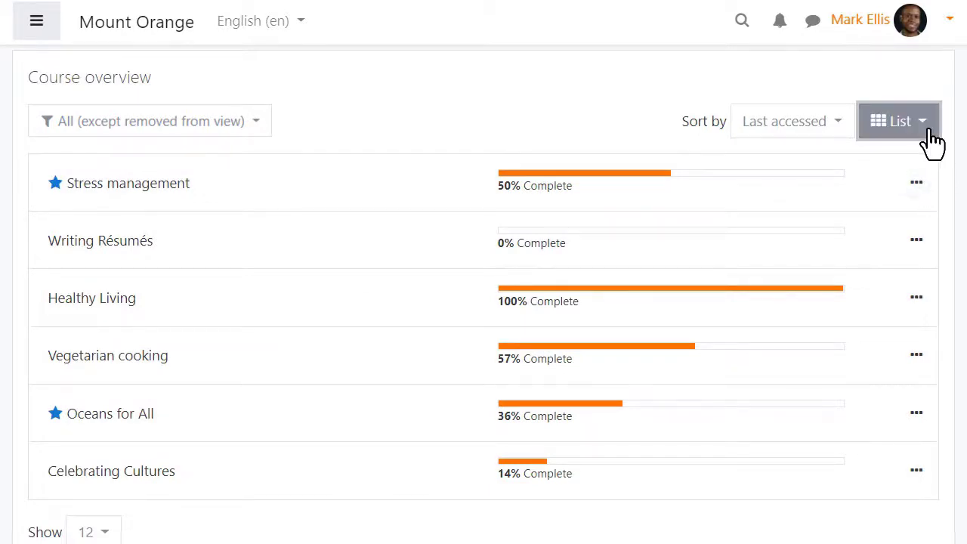
{"action": "left_click", "coordinate": [928, 133]}
{"action": "left_click", "coordinate": [915, 220]}
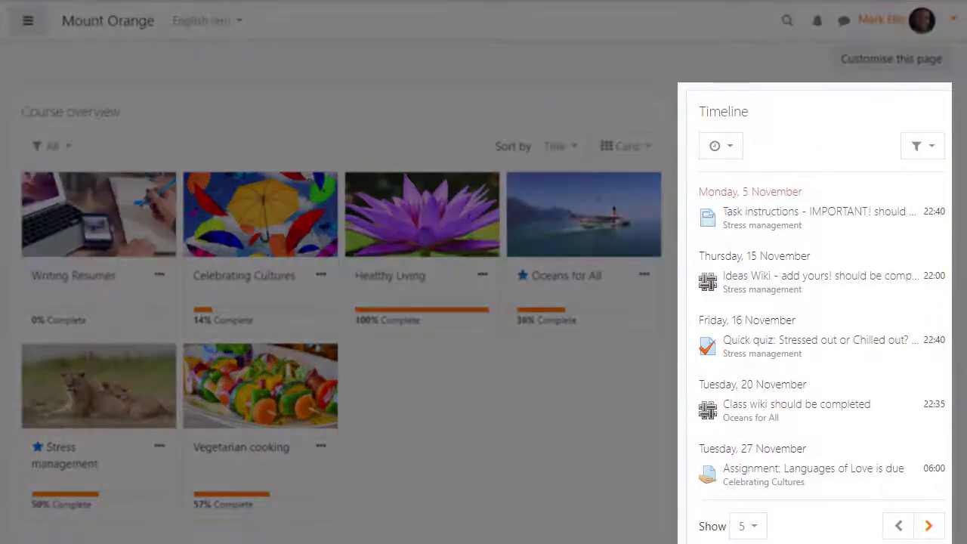
Limit the Timeline to items due in the next 30 days and browse the recently accessed courses
{"action": "left_click", "coordinate": [724, 148]}
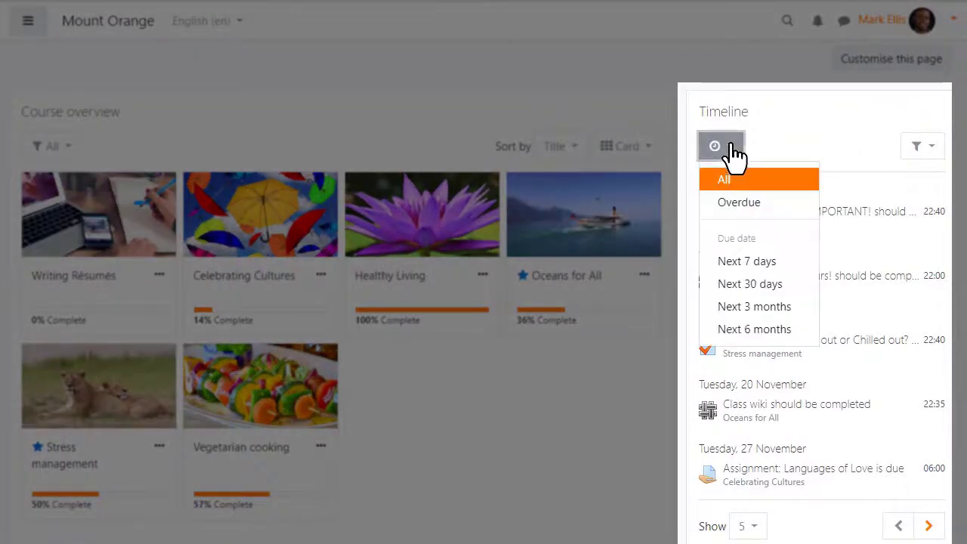
{"action": "left_click", "coordinate": [778, 285]}
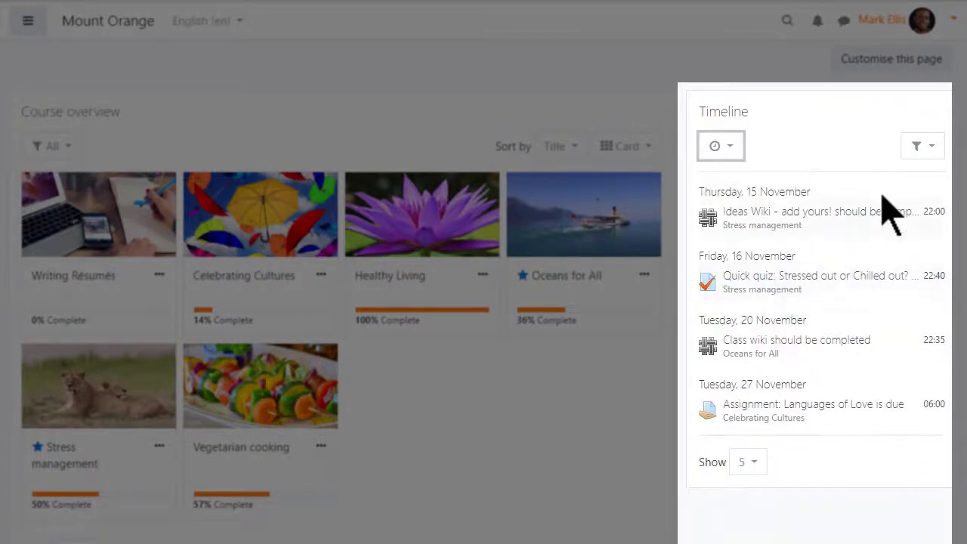
{"action": "left_click", "coordinate": [927, 146]}
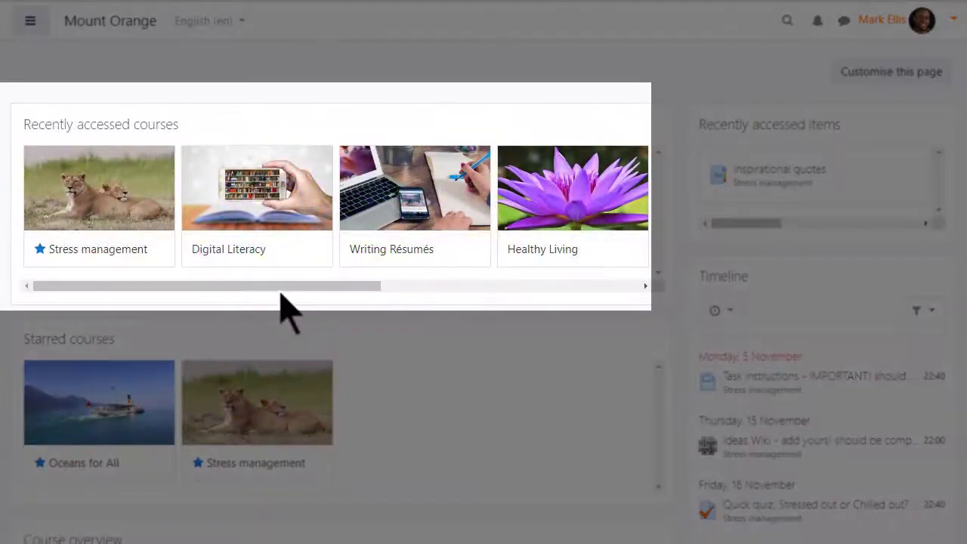
{"action": "mouse_move", "coordinate": [280, 293]}
{"action": "left_mouse_down"}
{"action": "mouse_move", "coordinate": [370, 296]}
{"action": "mouse_move", "coordinate": [272, 291]}
{"action": "left_mouse_up"}
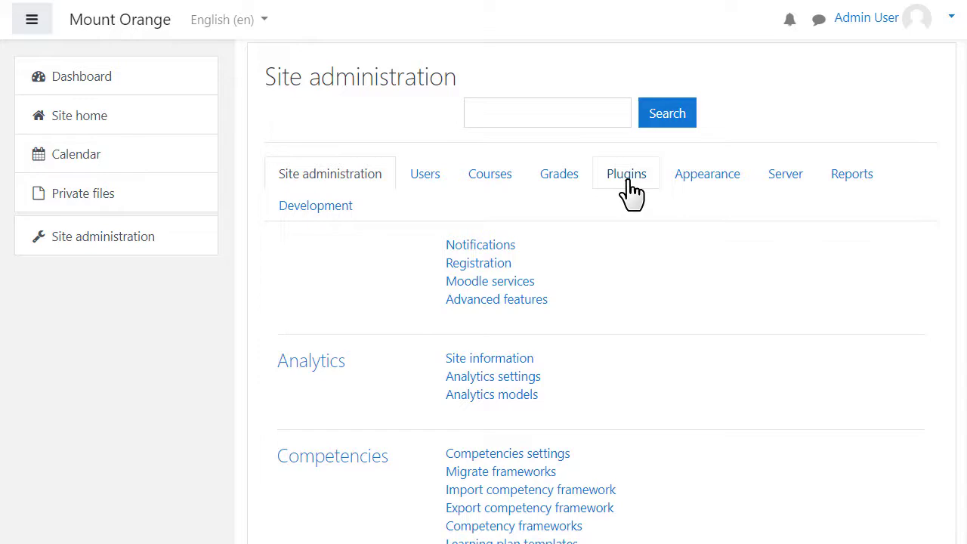
Open the Course overview block settings and examine the available layouts and course filters
{"action": "left_click", "coordinate": [631, 192]}
{"action": "scroll", "coordinate": [632, 194], "scroll_direction": "down", "scroll_amount": 20}
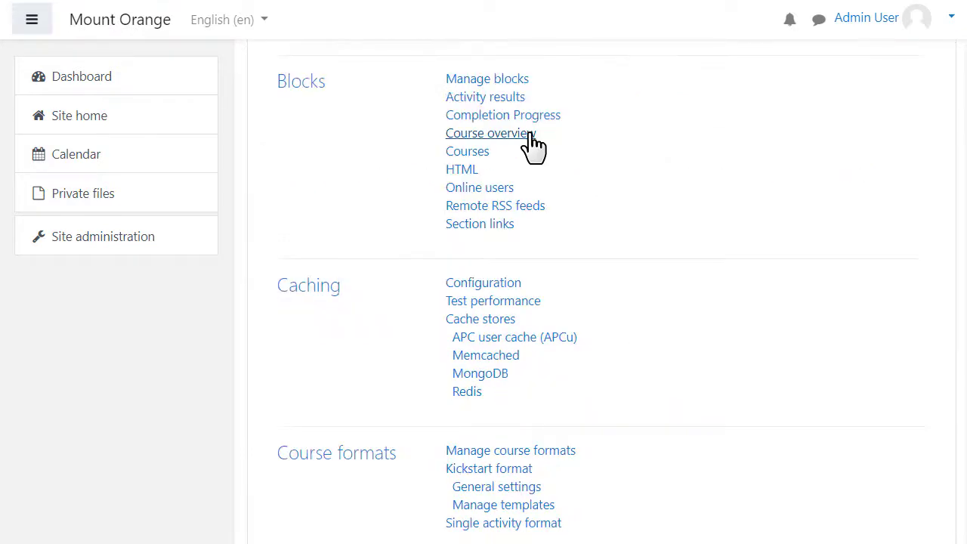
{"action": "left_click", "coordinate": [529, 134]}
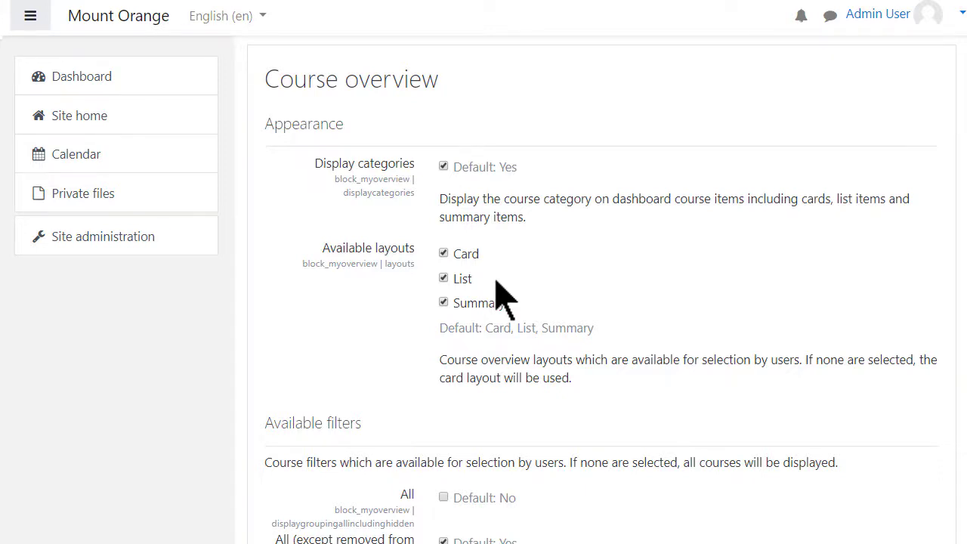
{"action": "scroll", "coordinate": [502, 296], "scroll_direction": "down", "scroll_amount": 5}
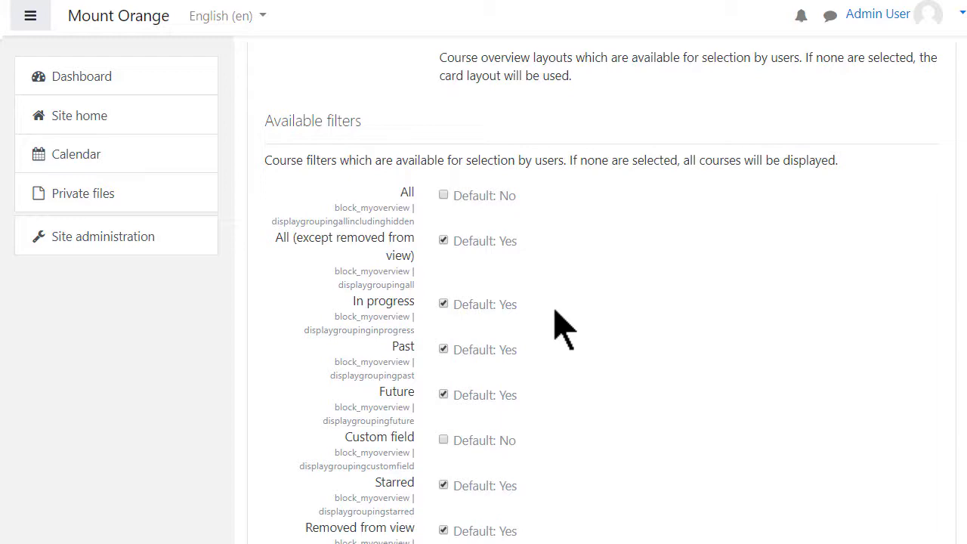
Open the Default Dashboard page from the site's appearance settings and turn on block editing
{"action": "left_click", "coordinate": [190, 247]}
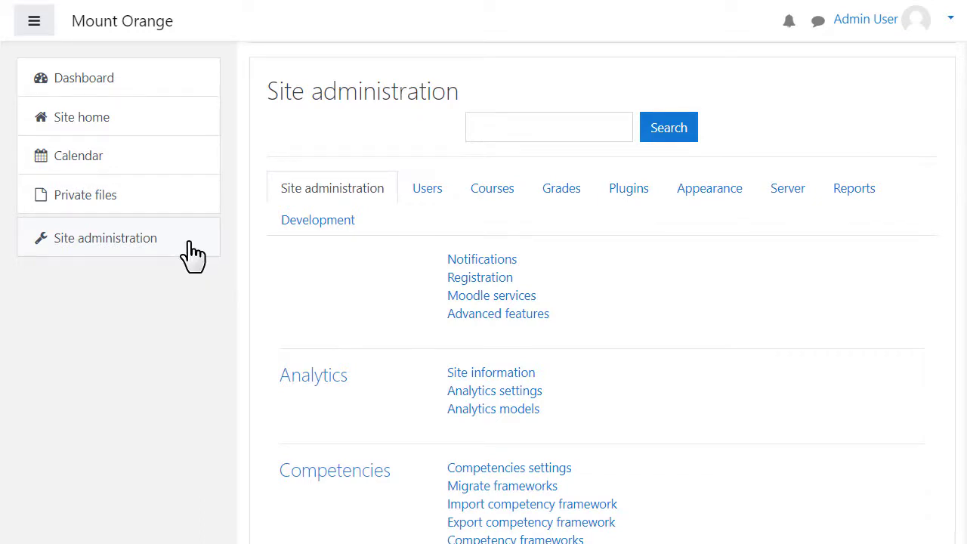
{"action": "left_click", "coordinate": [690, 194]}
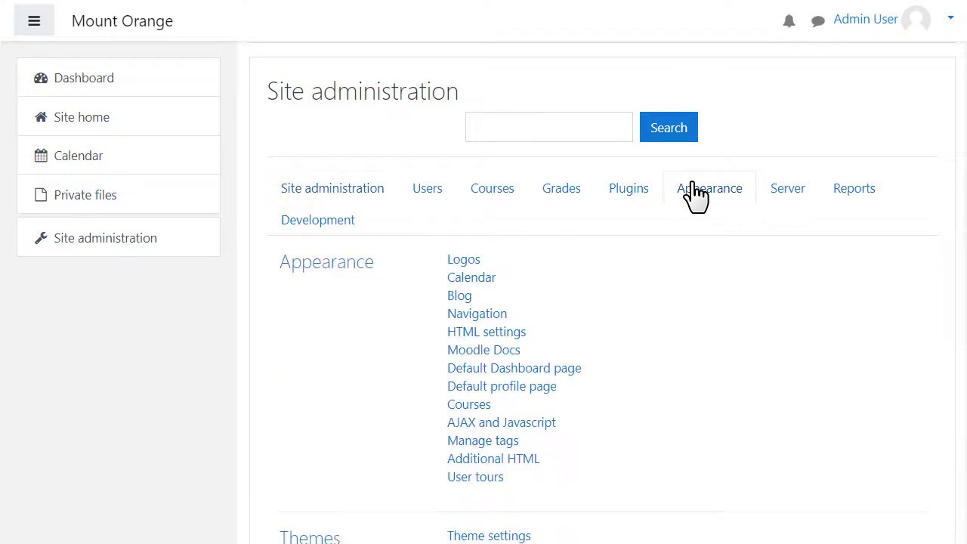
{"action": "left_click", "coordinate": [566, 376]}
{"action": "left_click", "coordinate": [915, 86]}
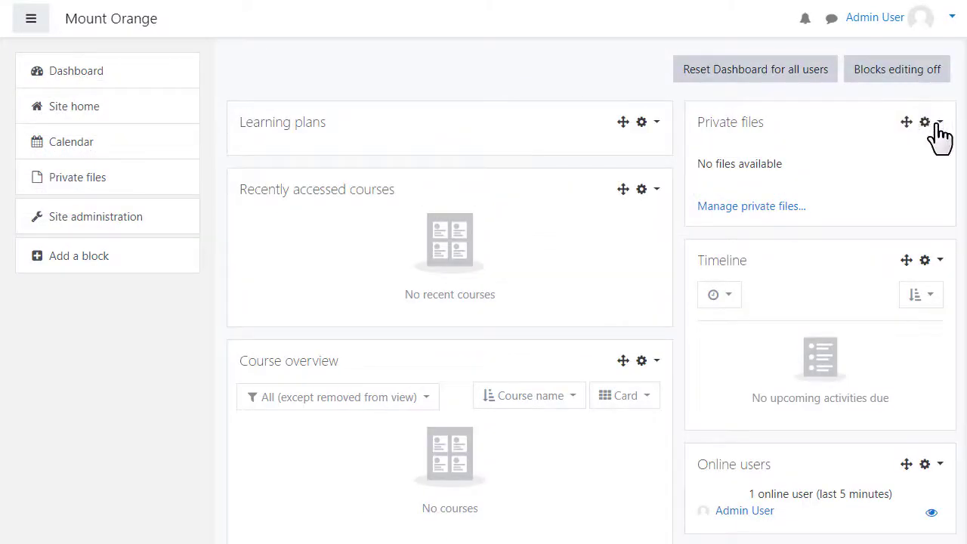
Delete the Private files block from the default Dashboard
{"action": "left_click", "coordinate": [937, 123]}
{"action": "left_click", "coordinate": [858, 242]}
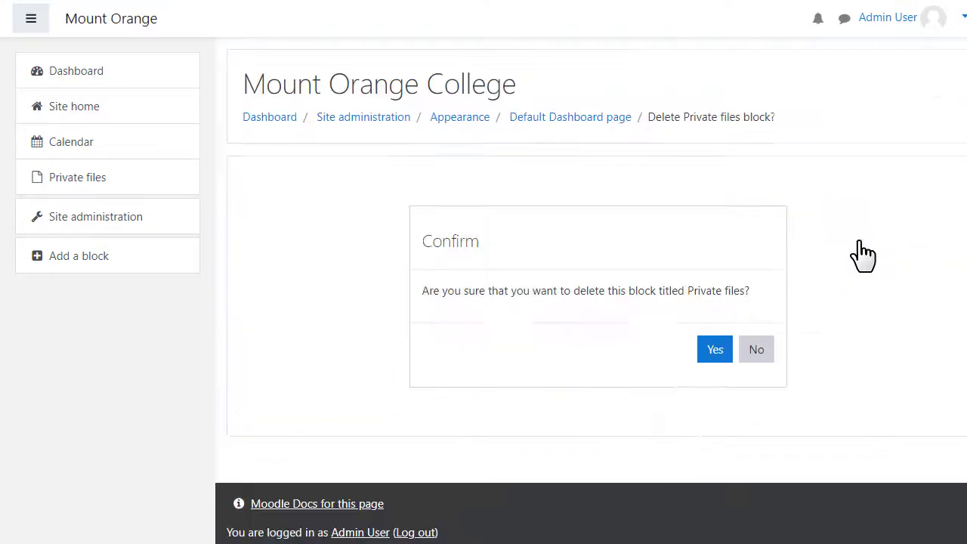
{"action": "left_click", "coordinate": [715, 352]}
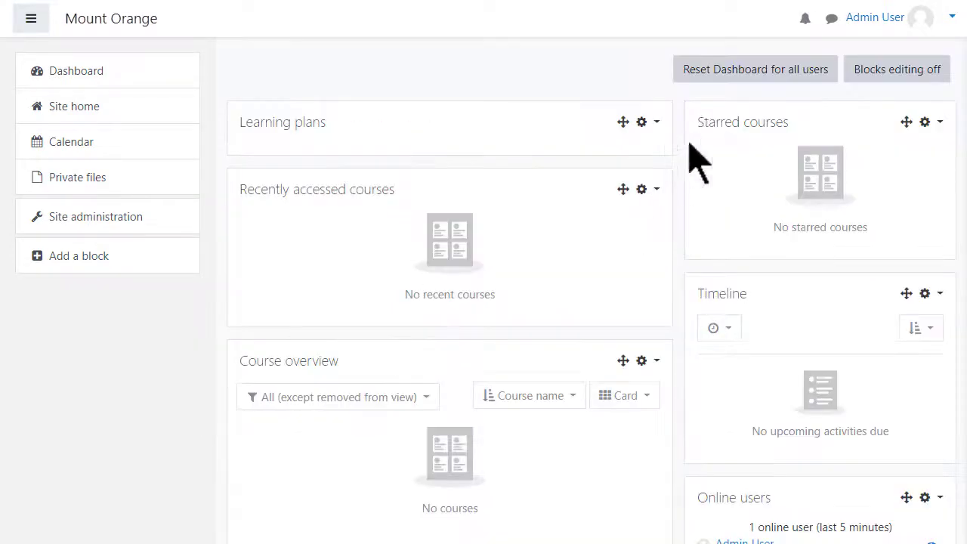